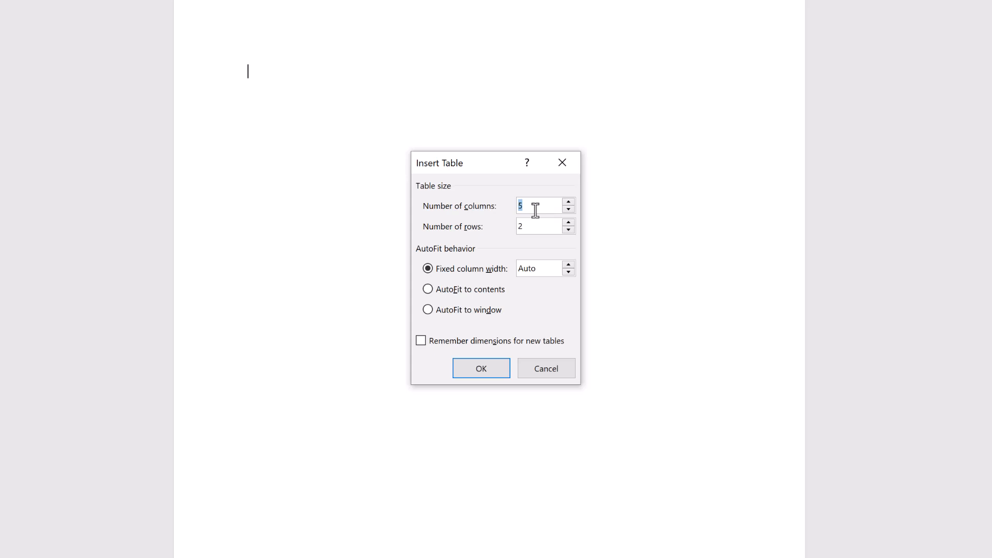
Insert a table with 6 columns and 8 rows.
text(6)
double_click(519, 228)
text(8)
click(503, 368)
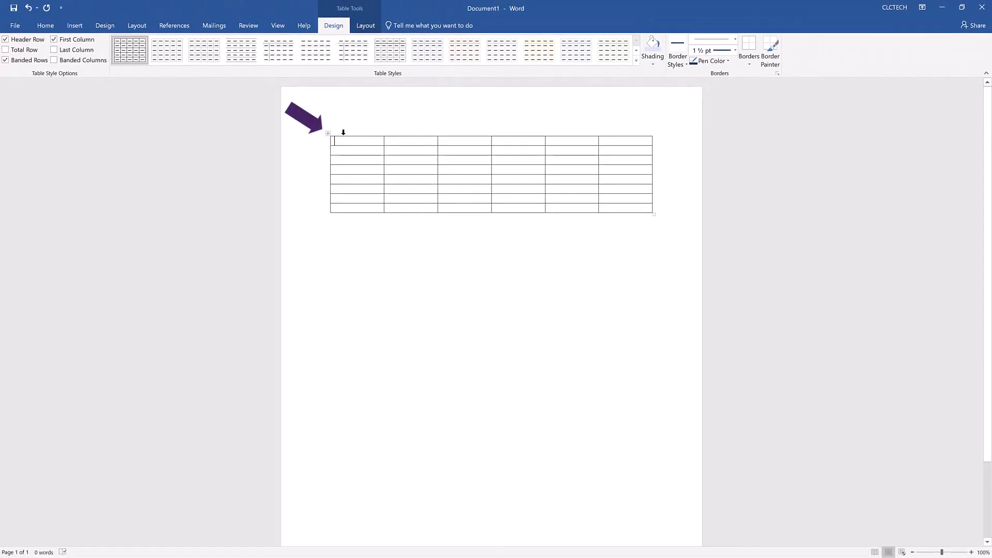
Select the whole table and set its row height to 0.7".
click(327, 133)
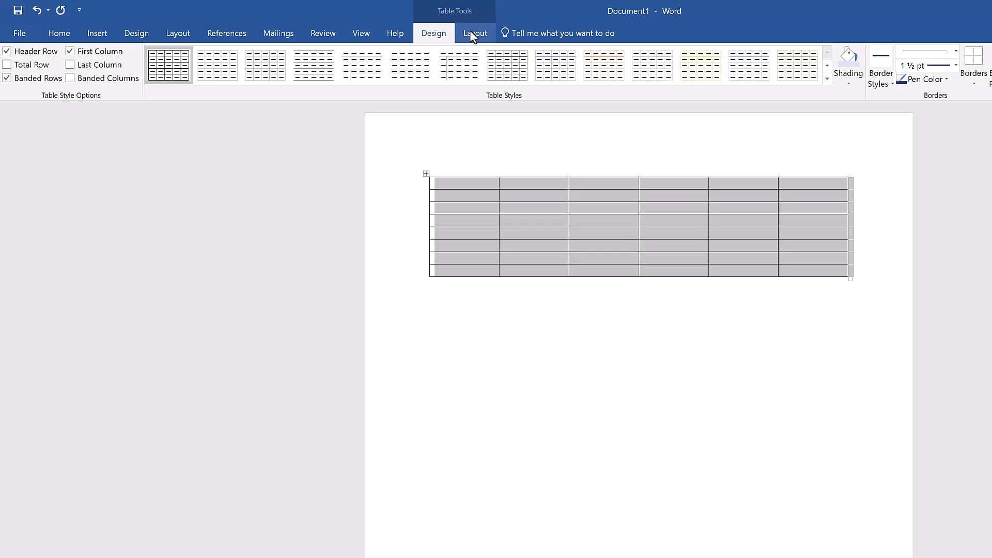
click(472, 33)
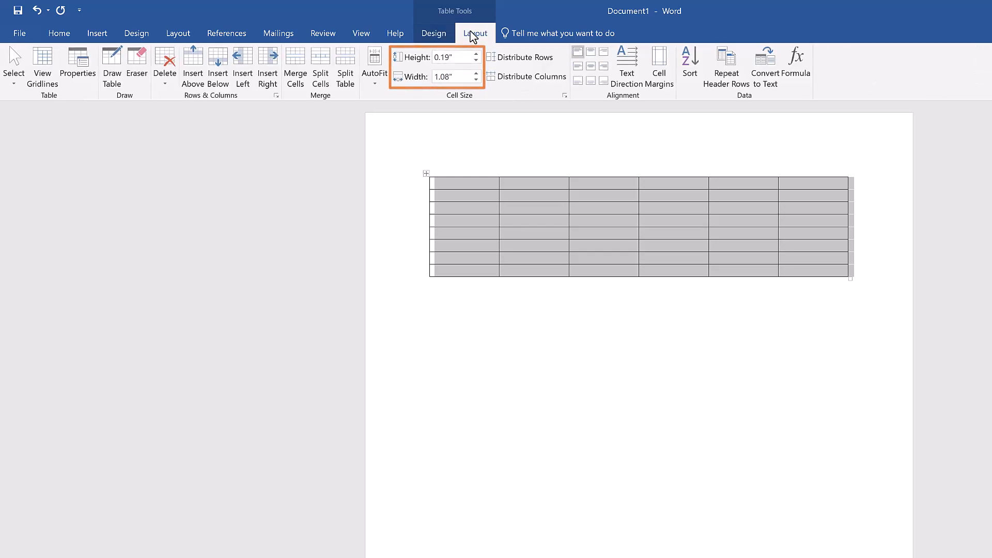
click(461, 58)
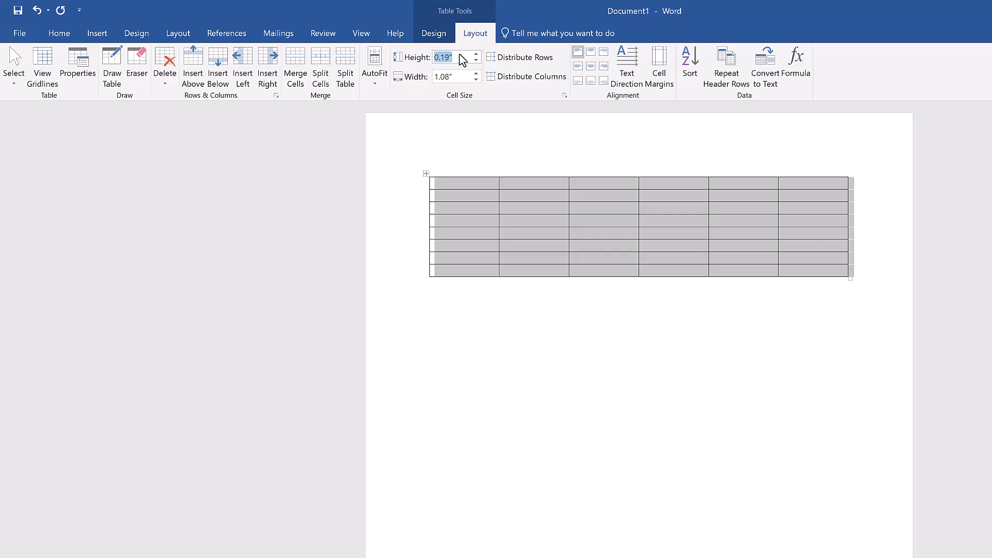
text(0.7)
key(Return)
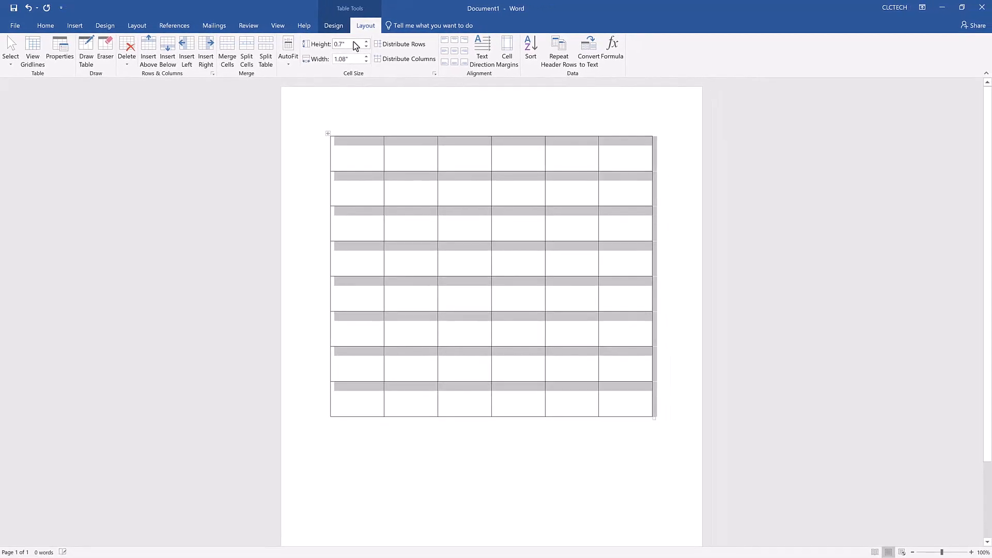
Set the second row's height to 0.3".
click(311, 195)
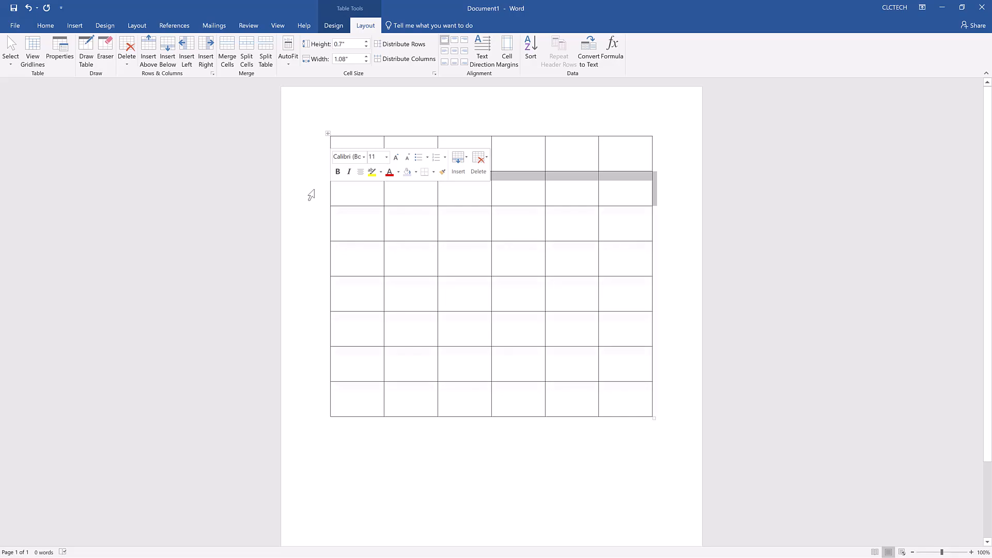
click(349, 45)
key(BackSpace)
text(0.3)
key(Return)
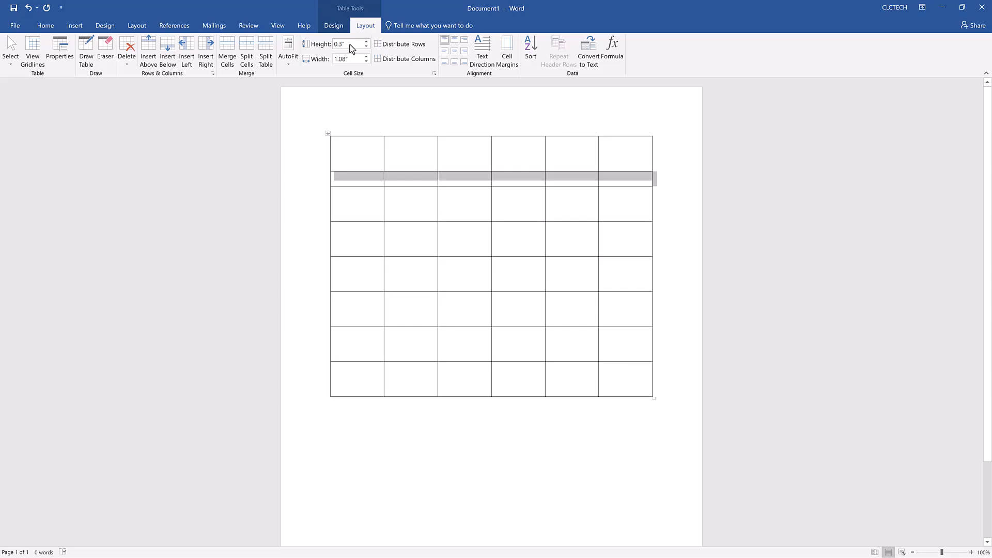
Add a seventh column to the right of the last column.
click(616, 110)
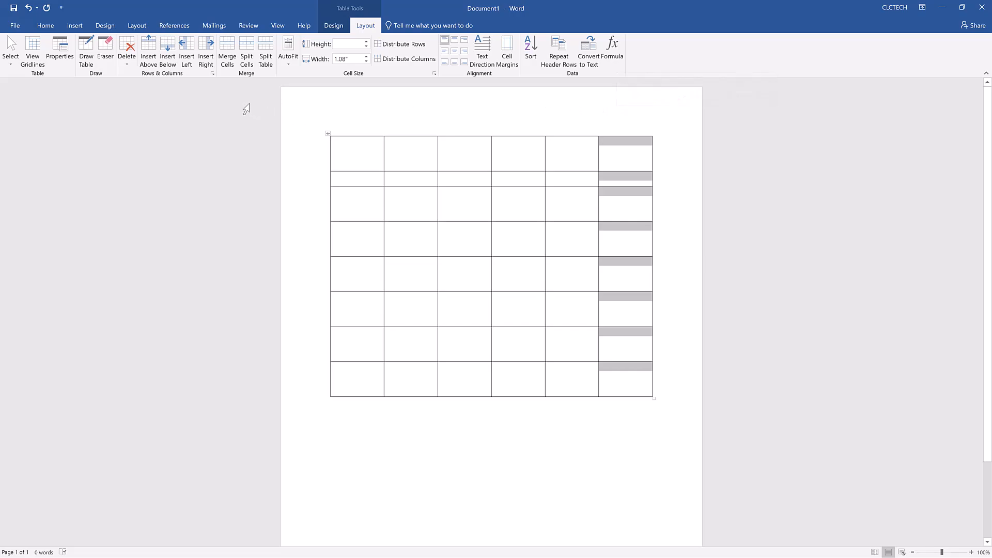
click(207, 61)
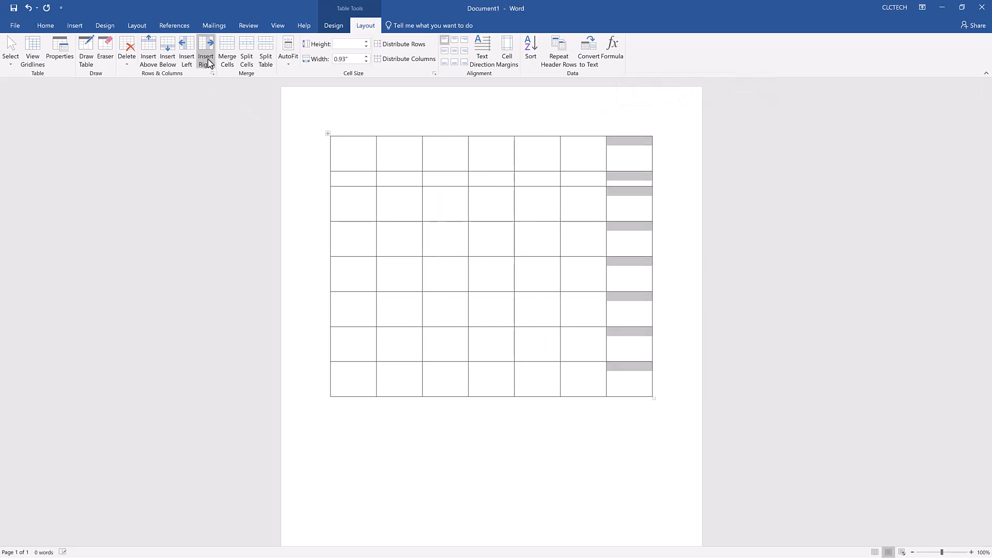
Enter January in the fourth cell of the top row.
click(488, 156)
text(January)
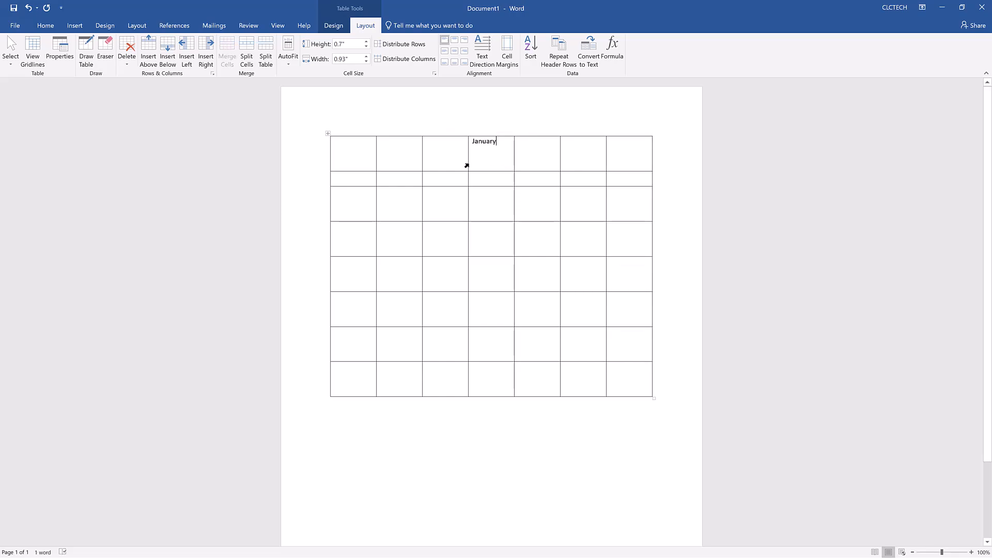
Enter the weekday names Sunday through Saturday across the second row.
click(360, 181)
text(Sunday)
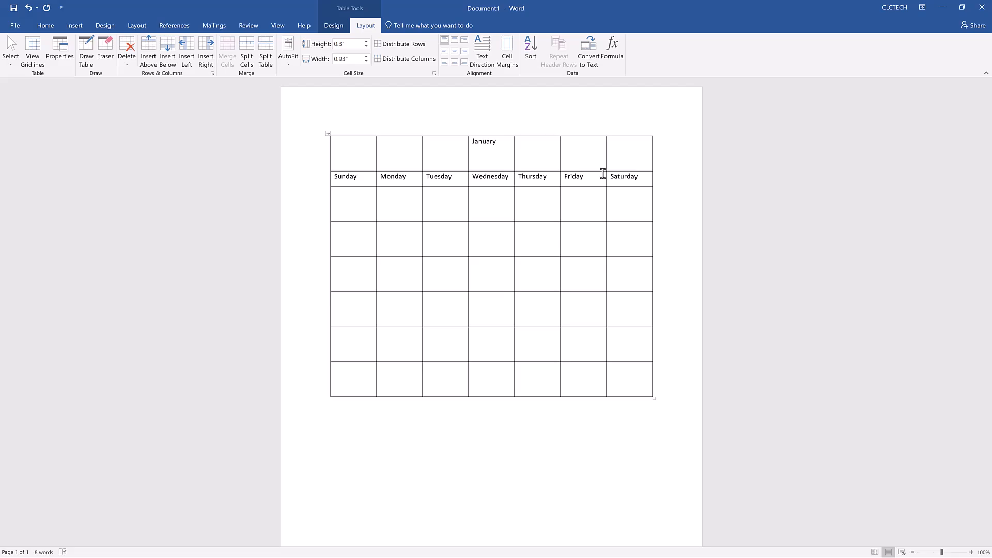
Center the text both vertically and horizontally in the January row and the weekday row.
click(310, 155)
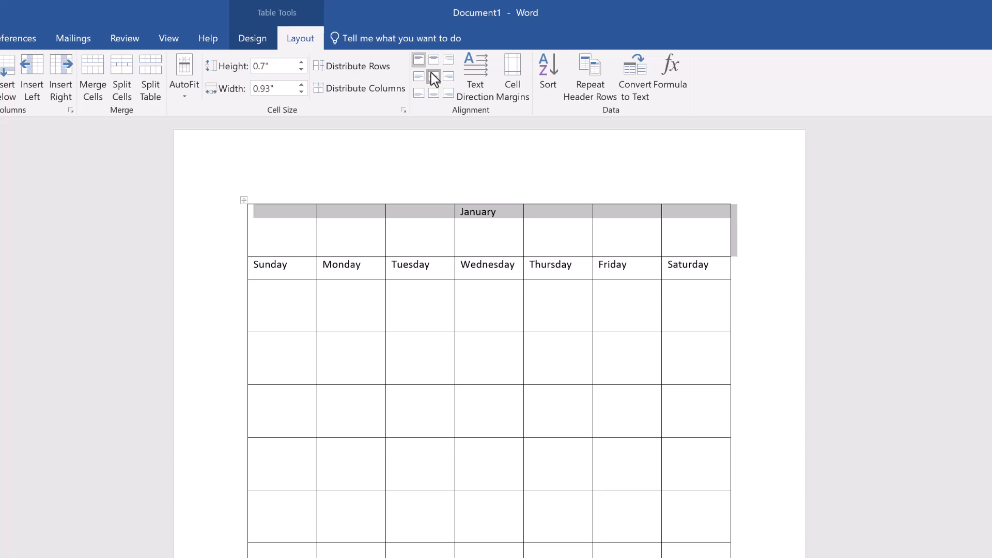
click(432, 75)
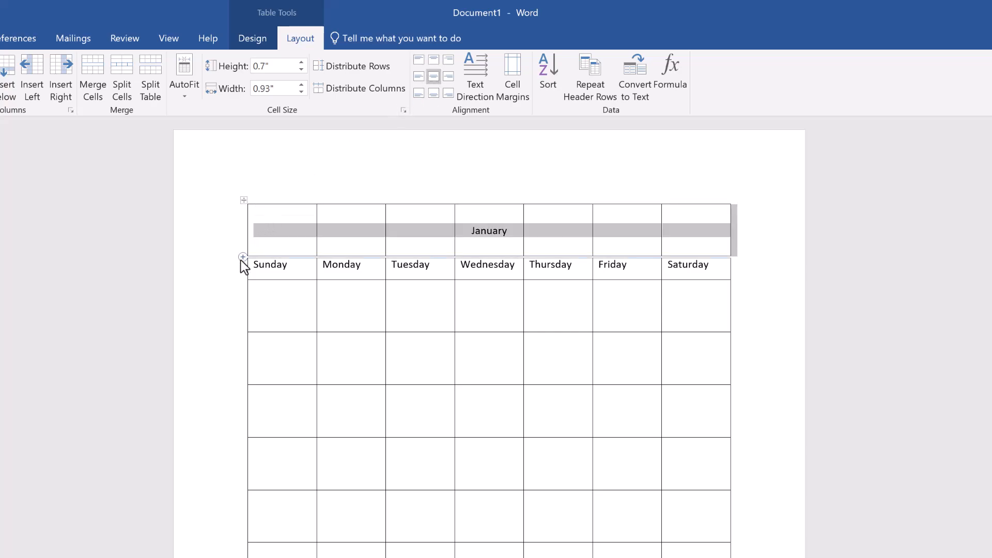
click(231, 270)
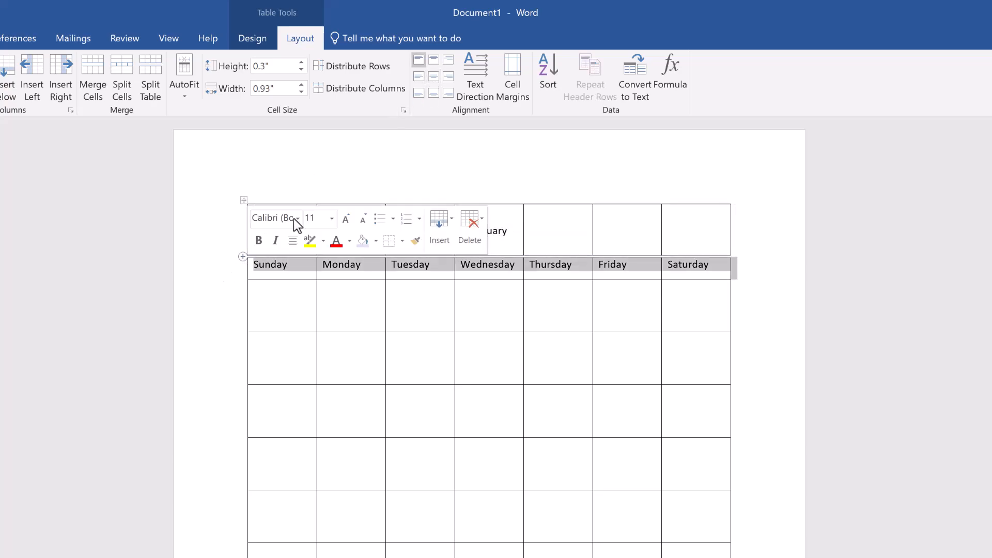
click(434, 77)
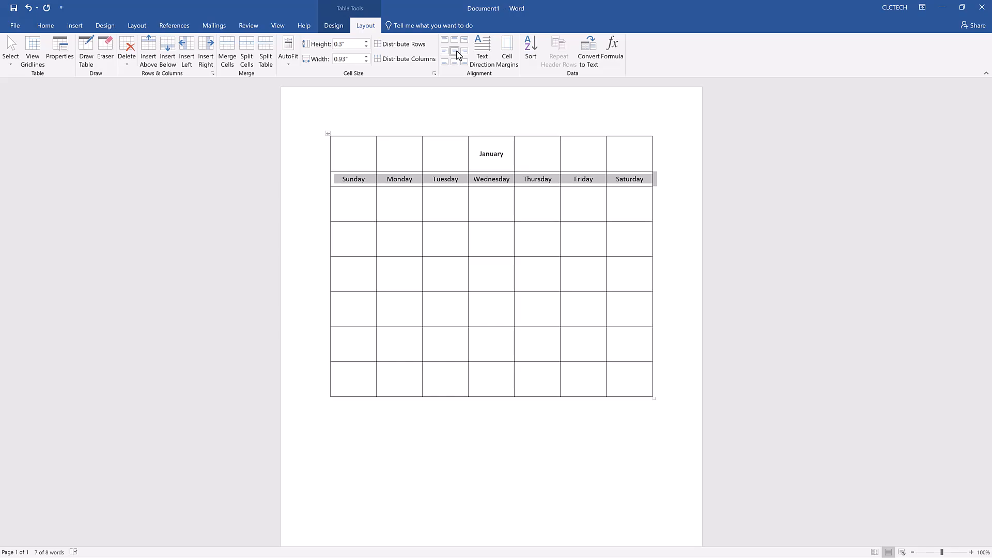
Merge all cells of the top row into one title cell.
click(319, 161)
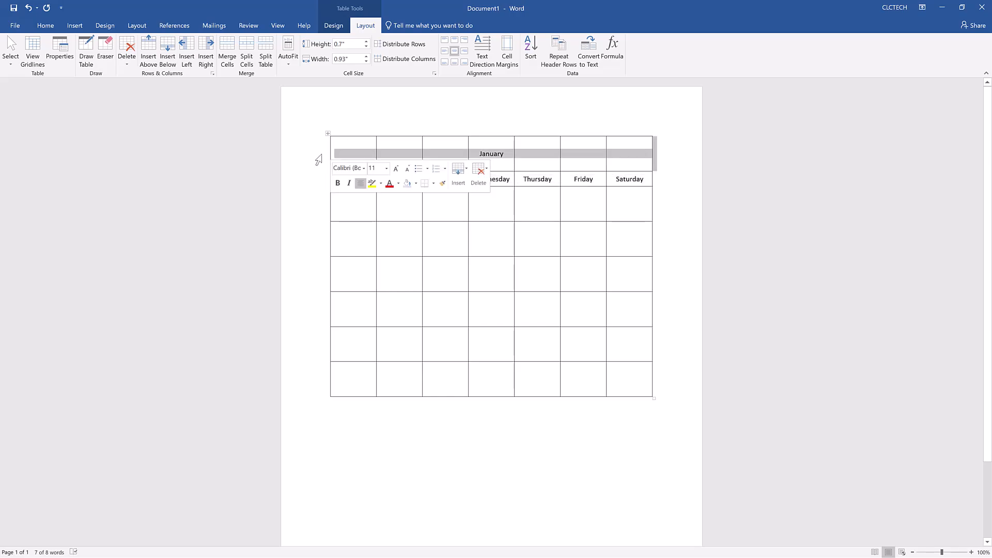
click(235, 59)
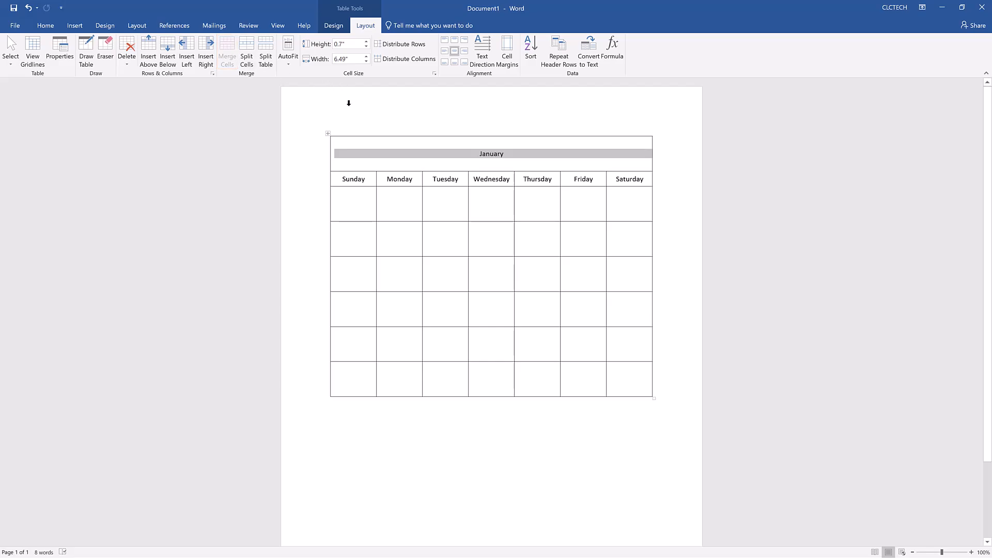
Enlarge the January title text to 36 pt.
double_click(480, 154)
click(47, 25)
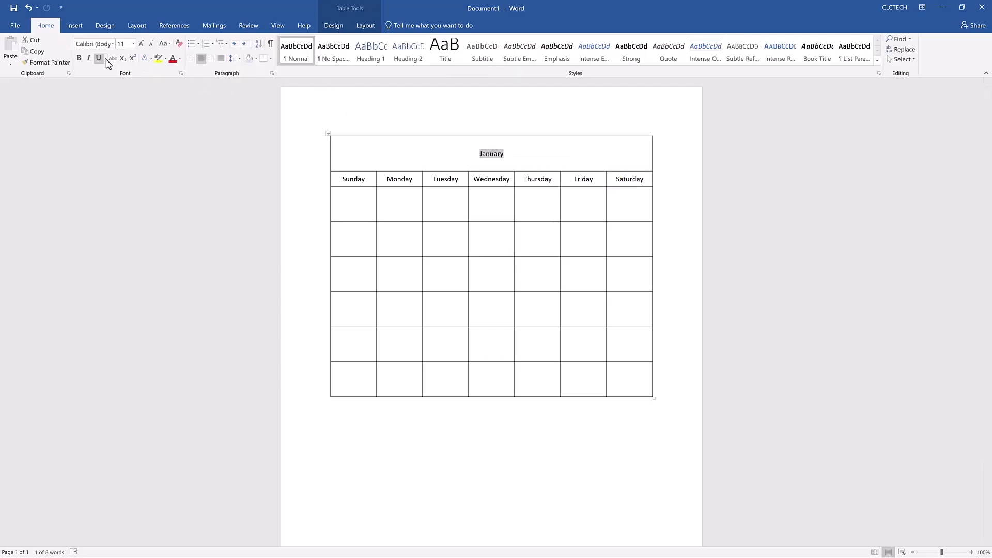
click(141, 44)
click(141, 44)
click(141, 44)
click(141, 44)
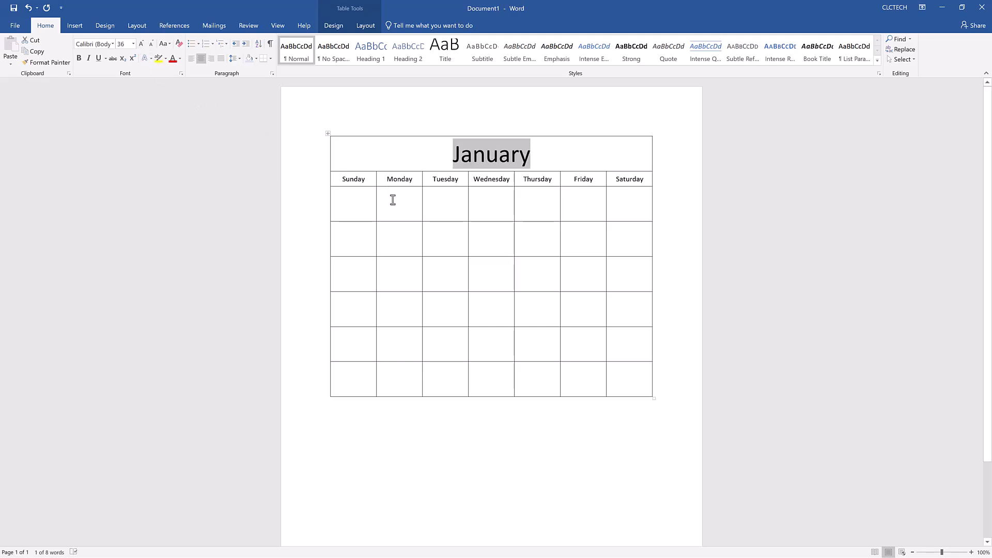
Fill in the dates 1 through 31, starting with 1 under Monday.
click(393, 200)
text(1)
click(450, 202)
text(2)
click(486, 200)
text(3)
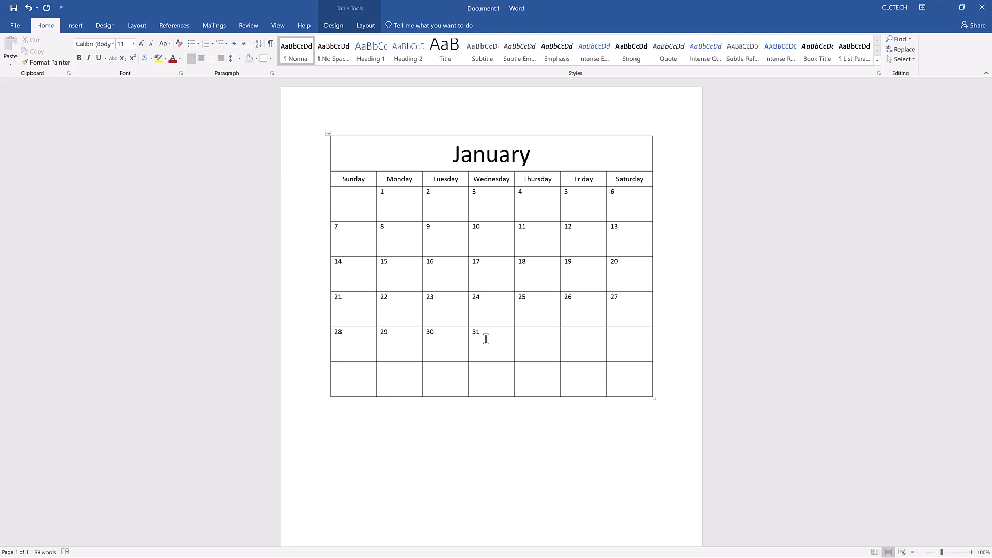
Delete the empty last row of the table.
click(318, 385)
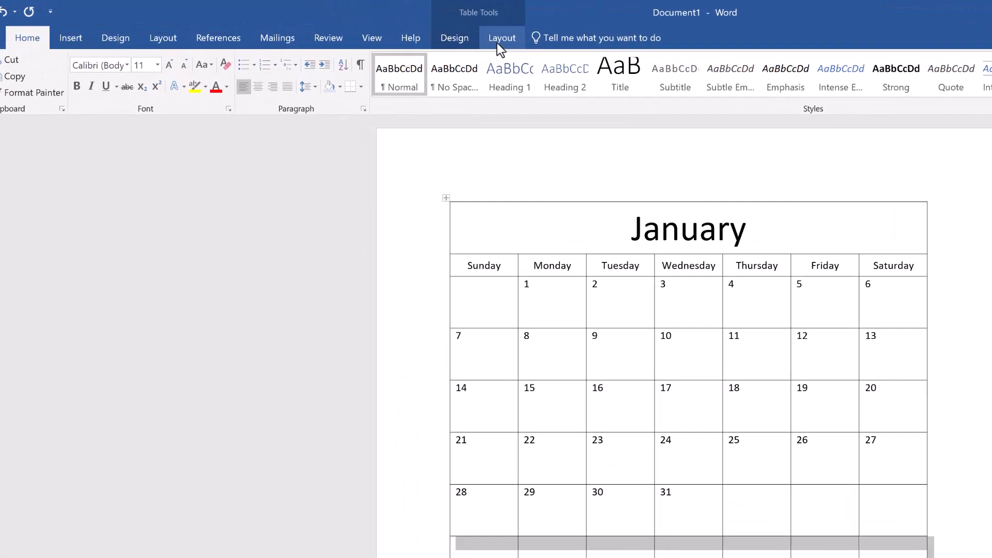
click(366, 26)
click(150, 92)
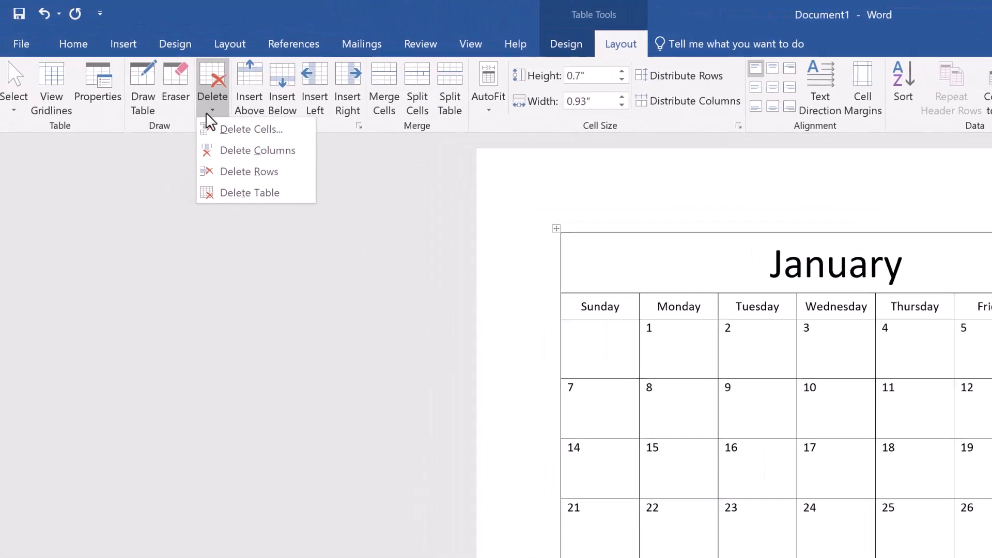
click(230, 171)
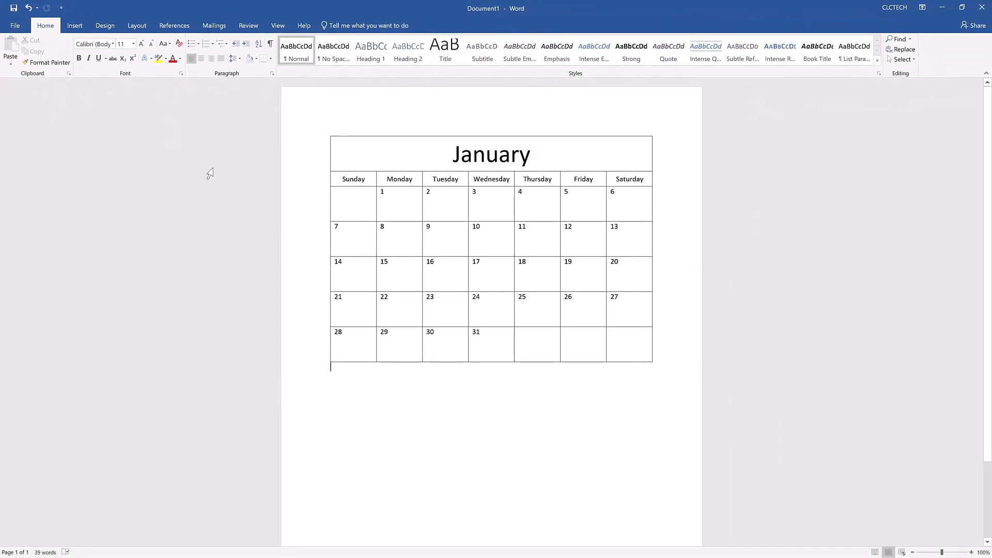
Apply a light blue grid table style, turning off banded rows and first column formatting.
click(356, 341)
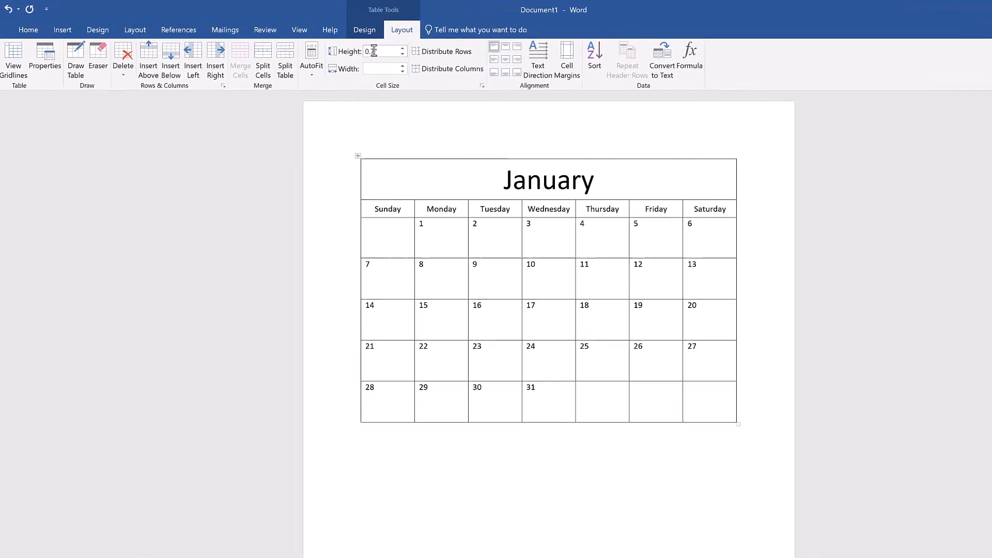
click(337, 27)
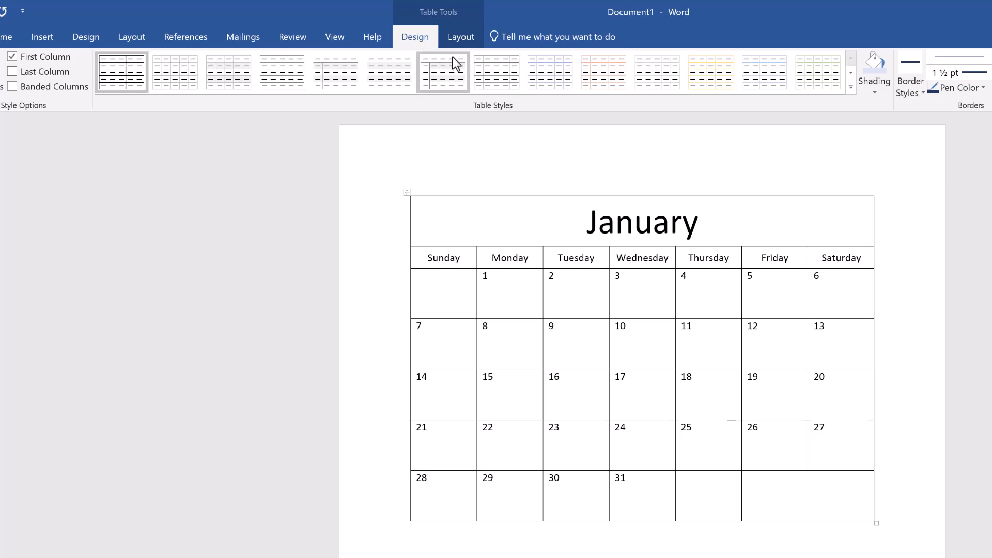
click(851, 88)
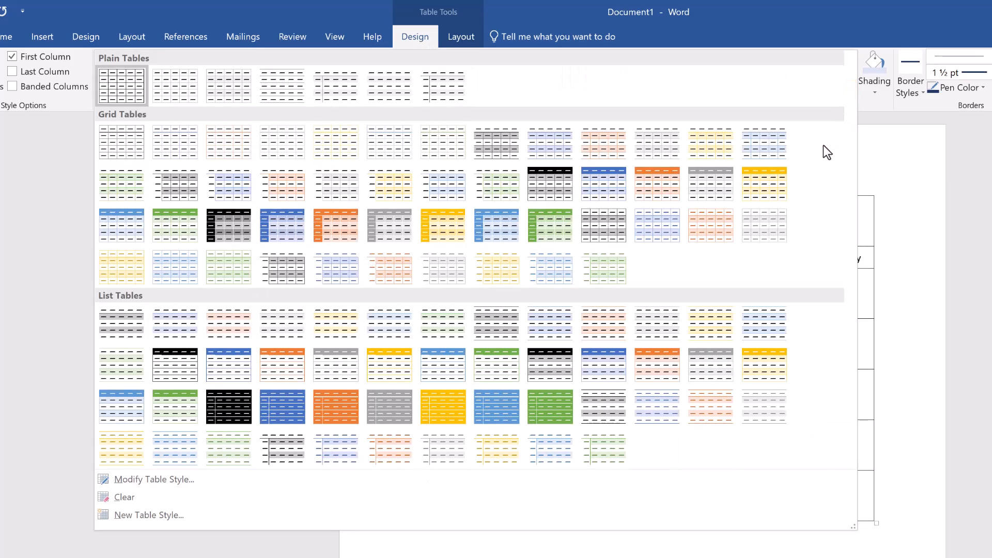
click(655, 234)
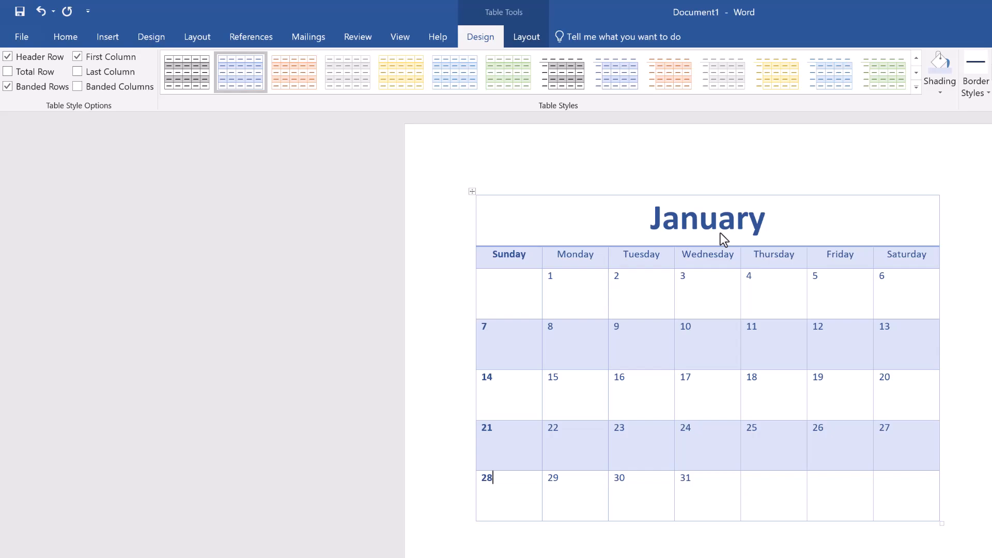
click(30, 89)
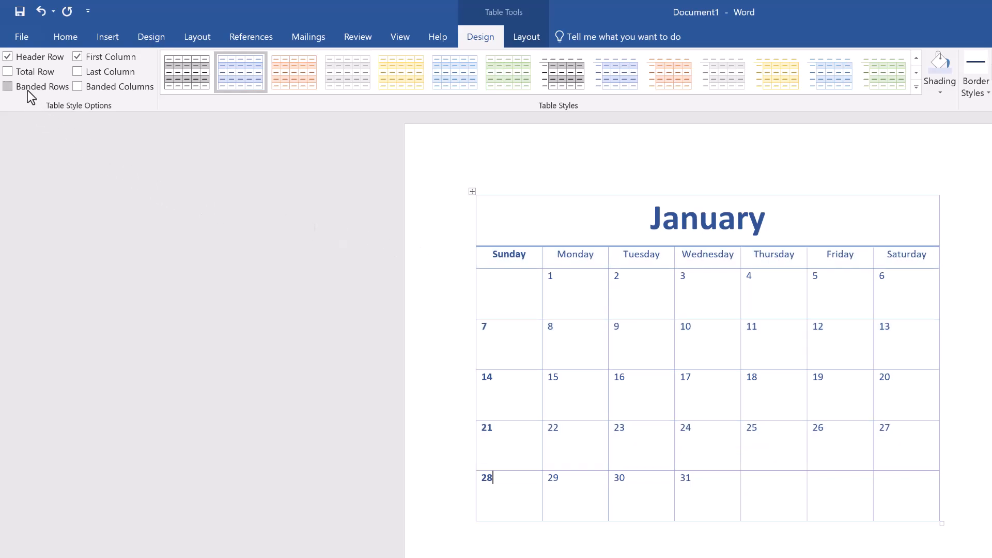
click(78, 57)
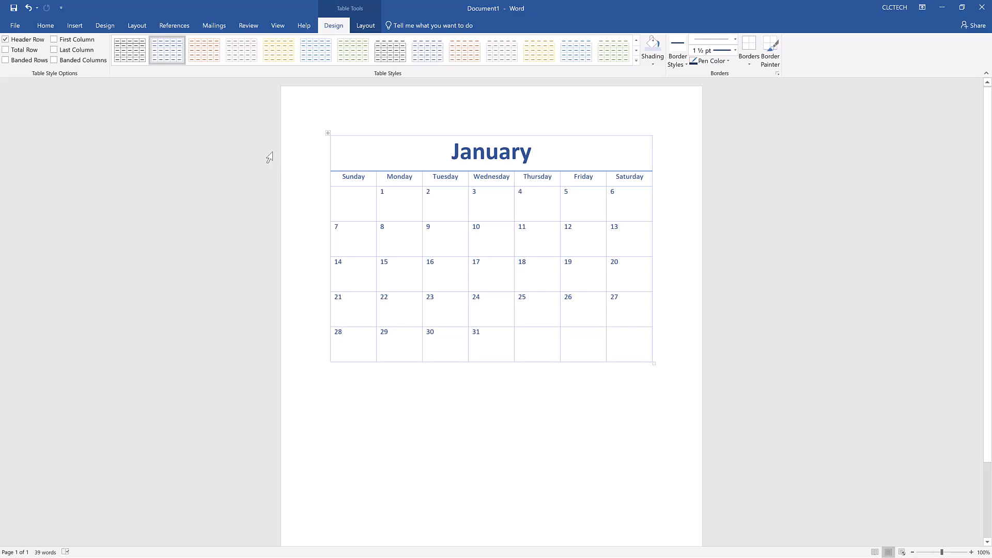
Shade the title row with Blue, Accent 1, Lighter 40%.
click(312, 151)
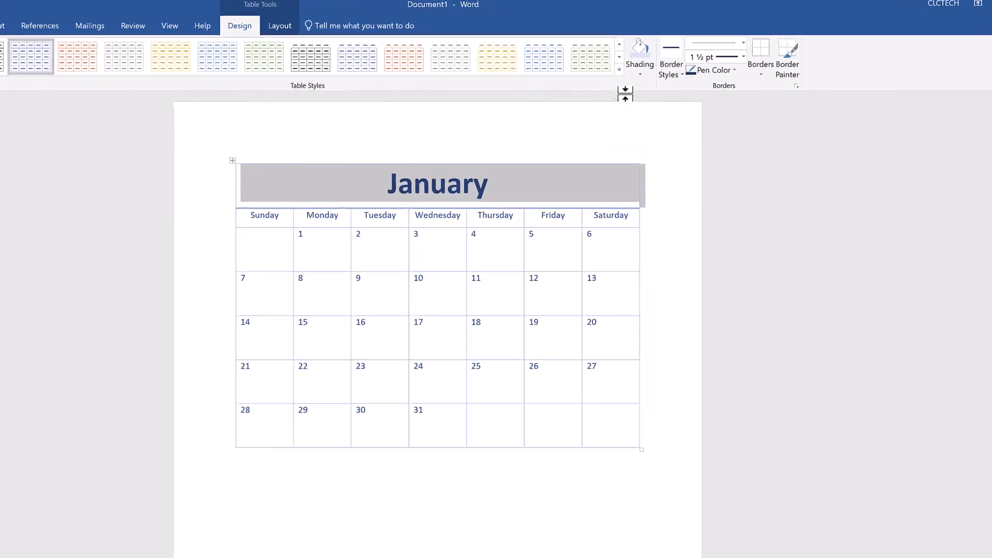
click(649, 67)
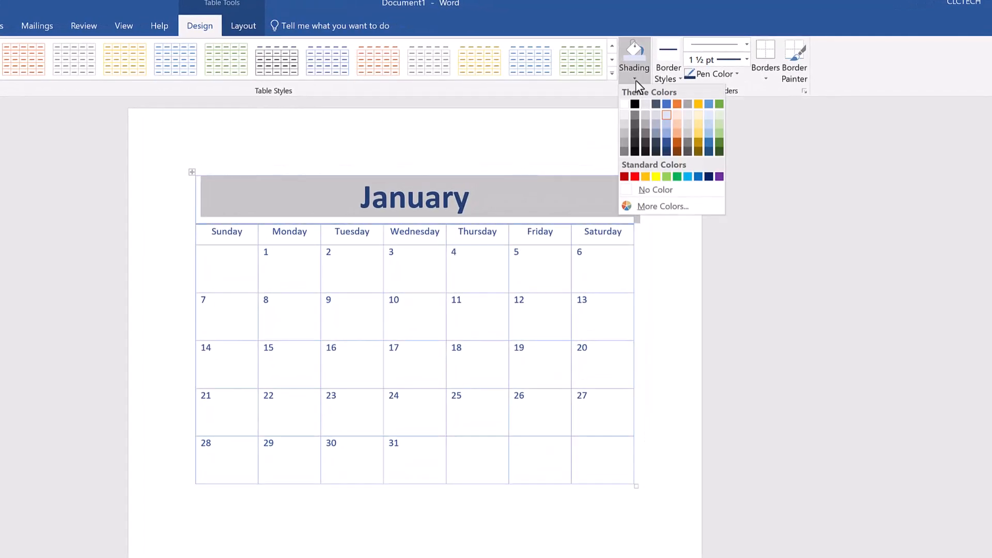
click(666, 132)
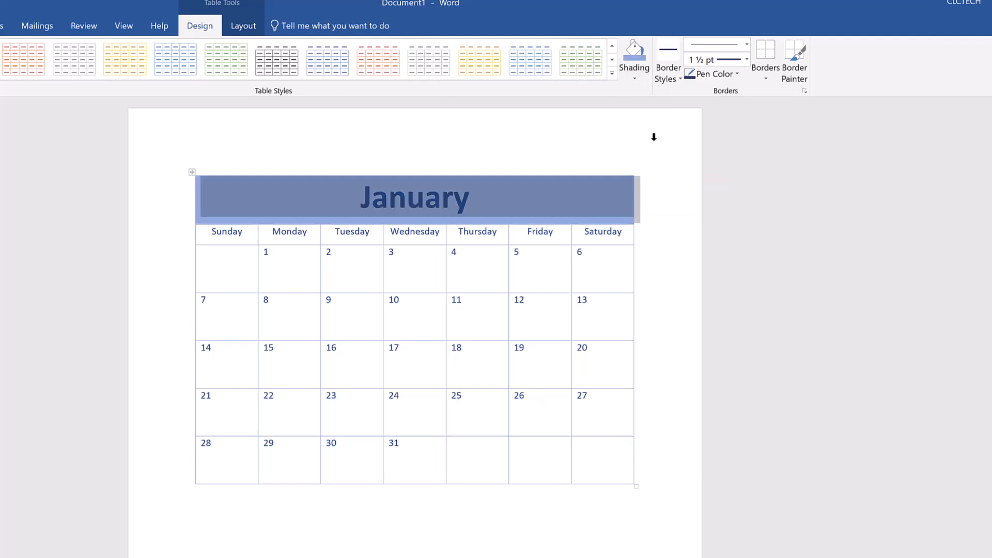
Shade the weekday row with Blue, Accent 1, Lighter 80%.
click(183, 237)
click(637, 79)
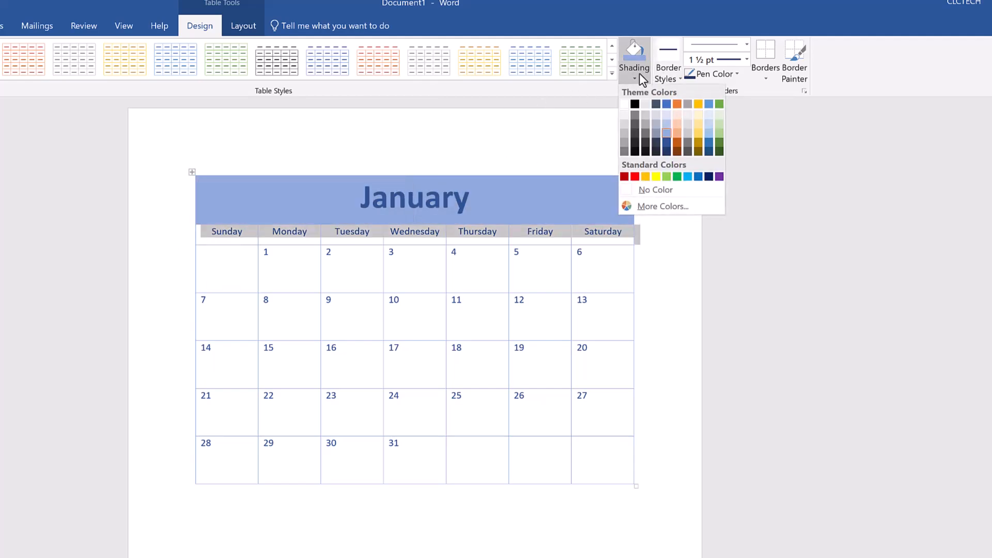
click(665, 113)
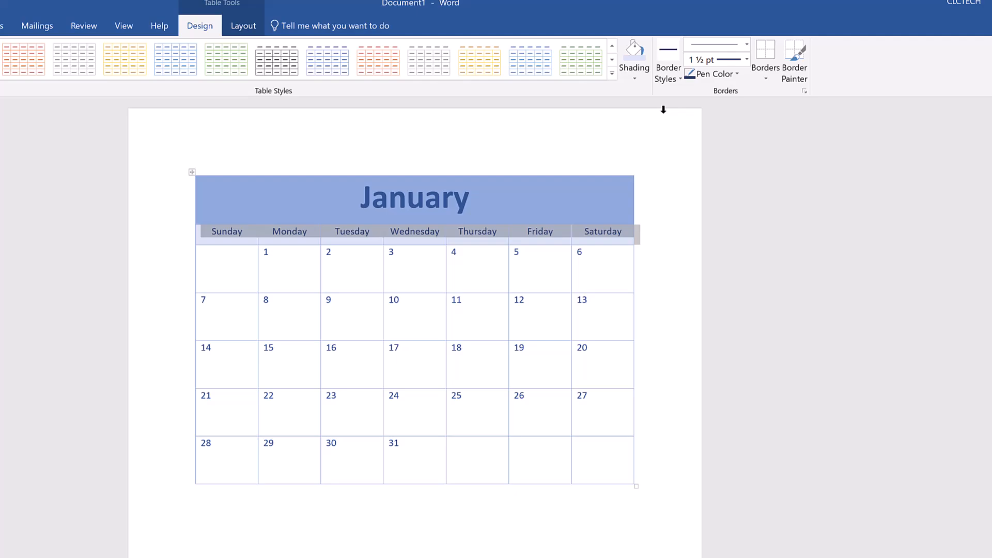
Apply a 1½ pt dark blue outside border around the whole calendar table.
click(195, 174)
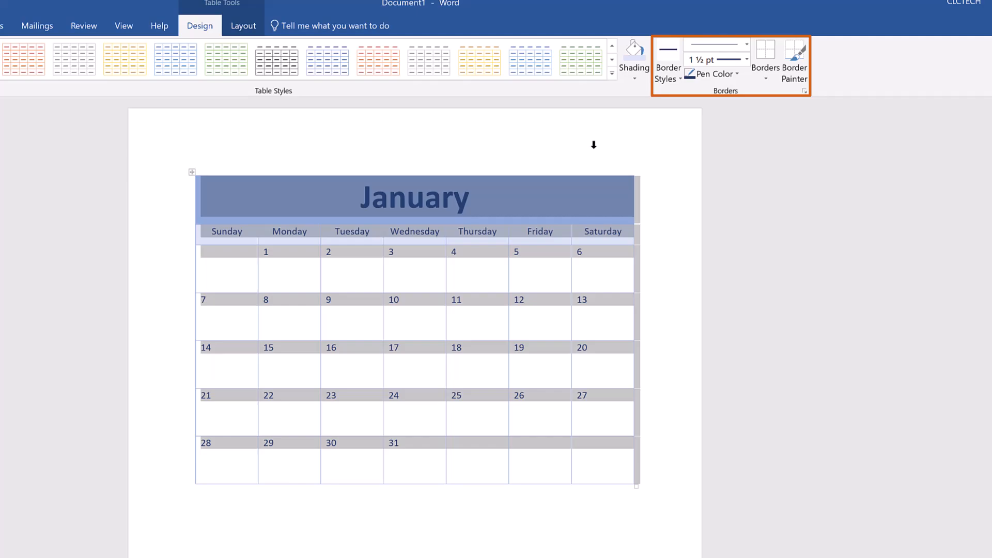
click(740, 58)
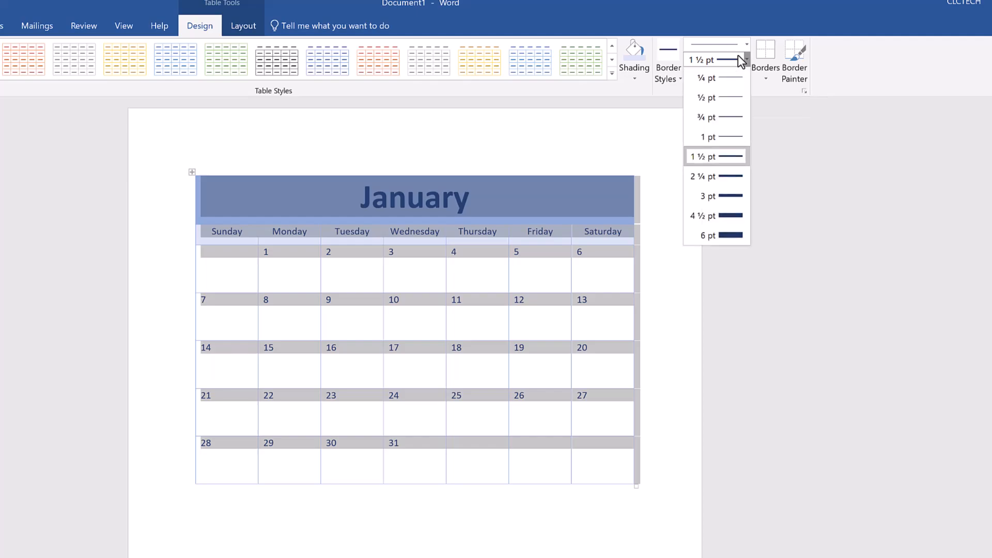
click(712, 156)
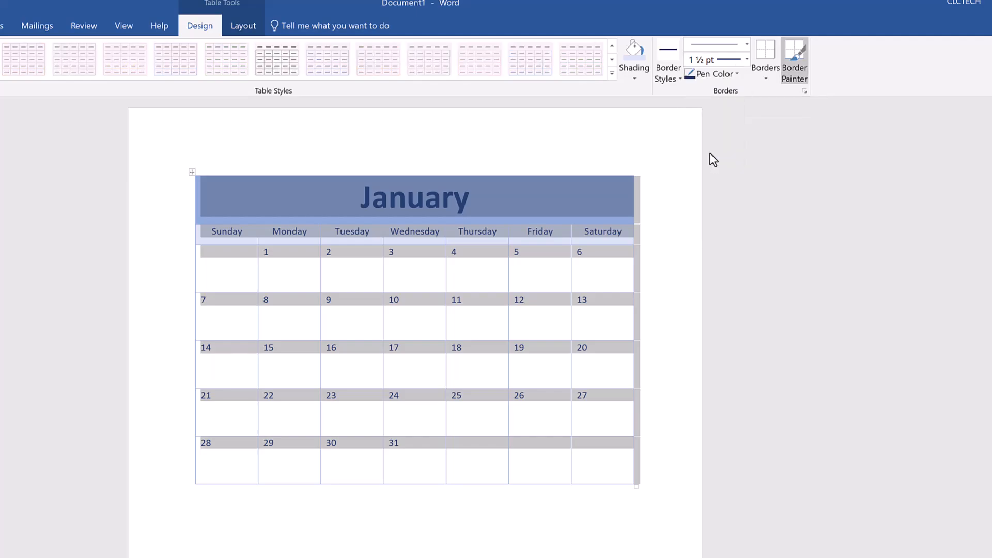
click(737, 75)
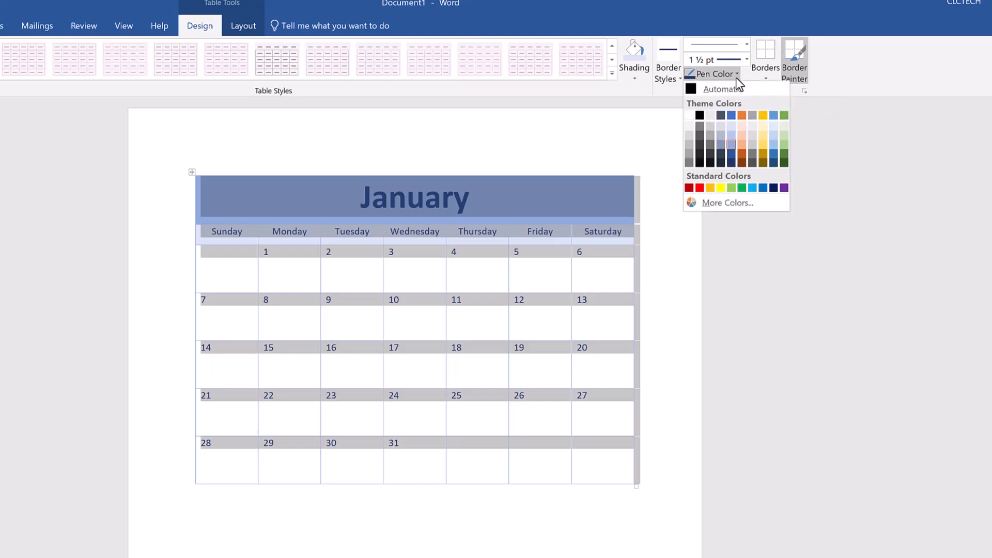
click(730, 160)
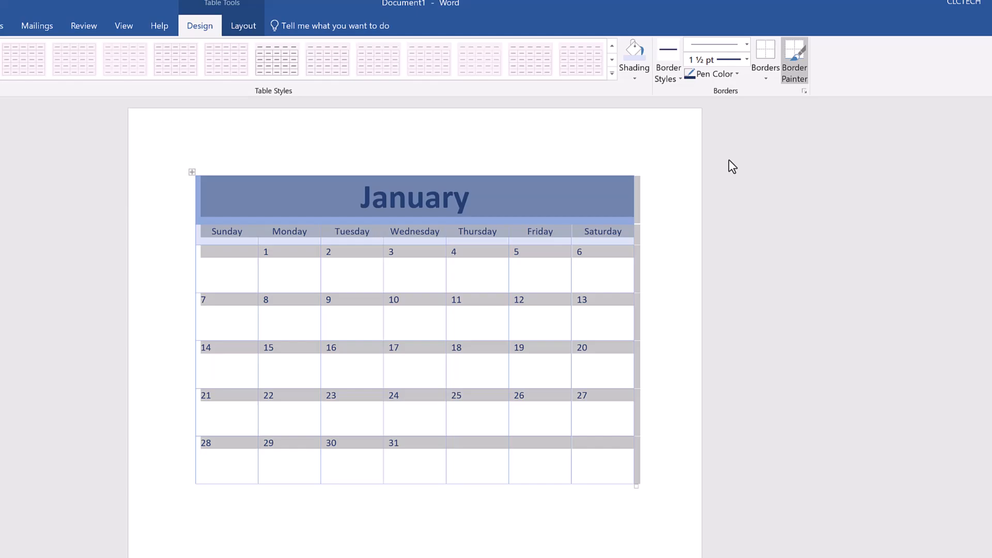
click(765, 80)
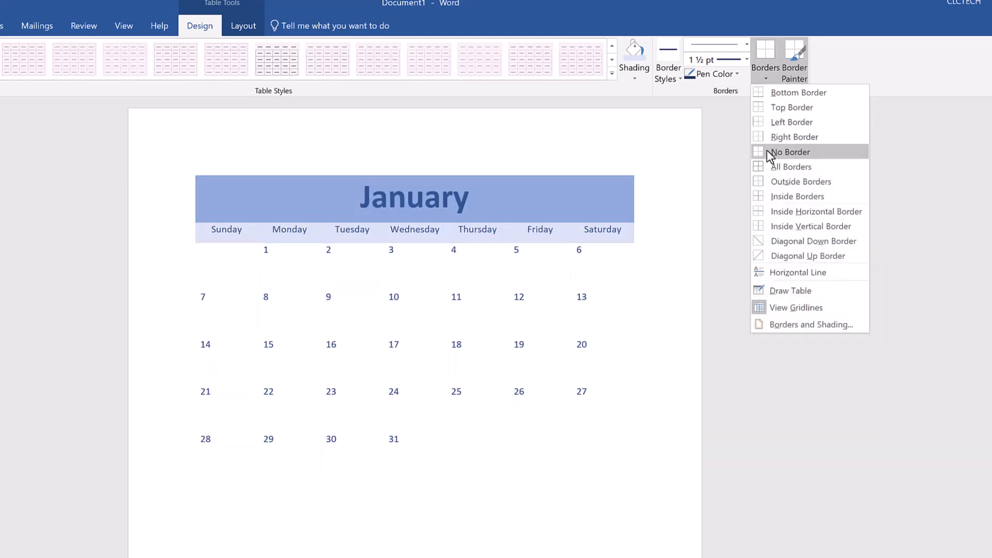
click(774, 181)
click(393, 555)
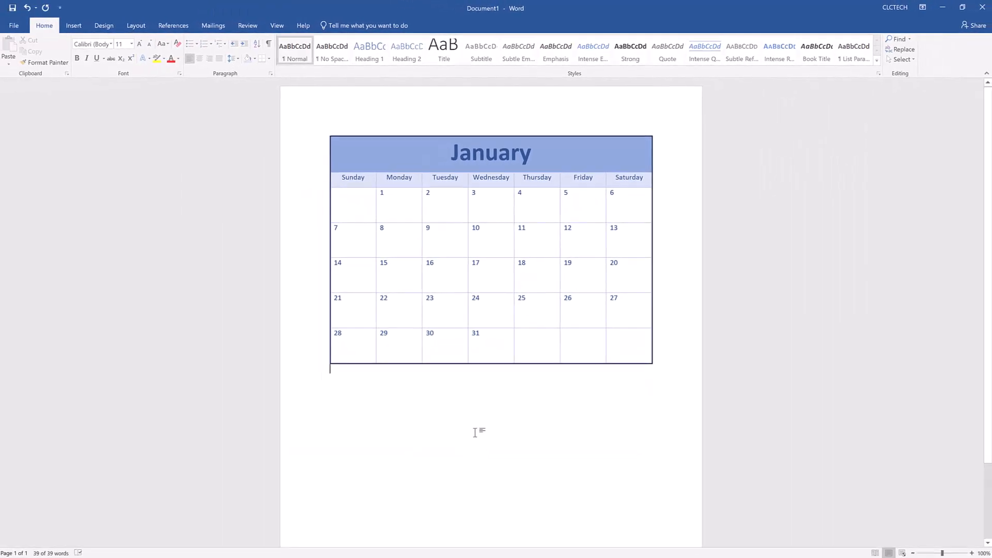